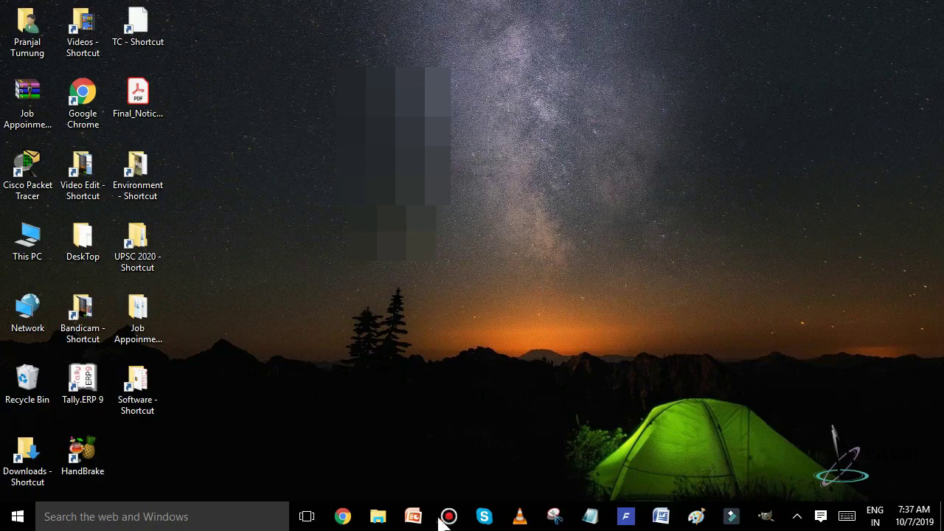
- Open Google in Chrome and search for "how to link pan card with aadhaar card"
{"action": "left_click", "coordinate": [343, 516]}
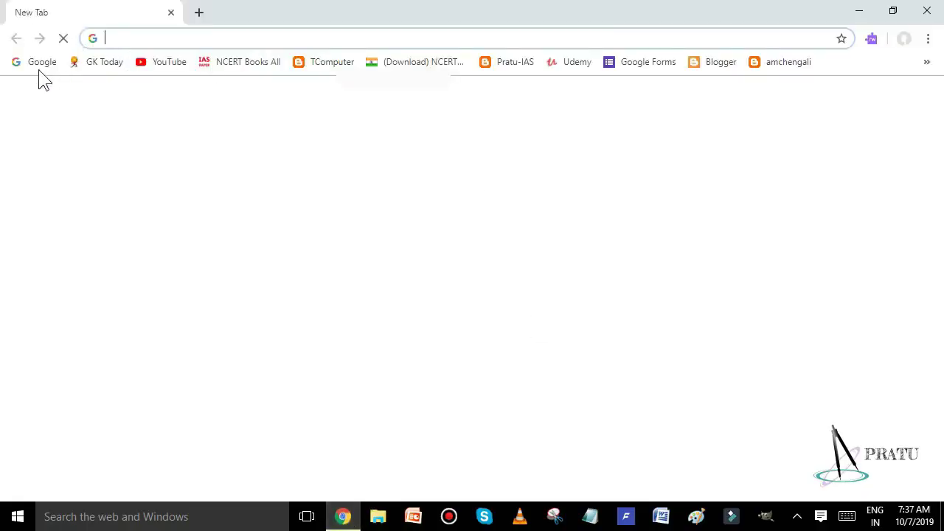
{"action": "left_click", "coordinate": [38, 66]}
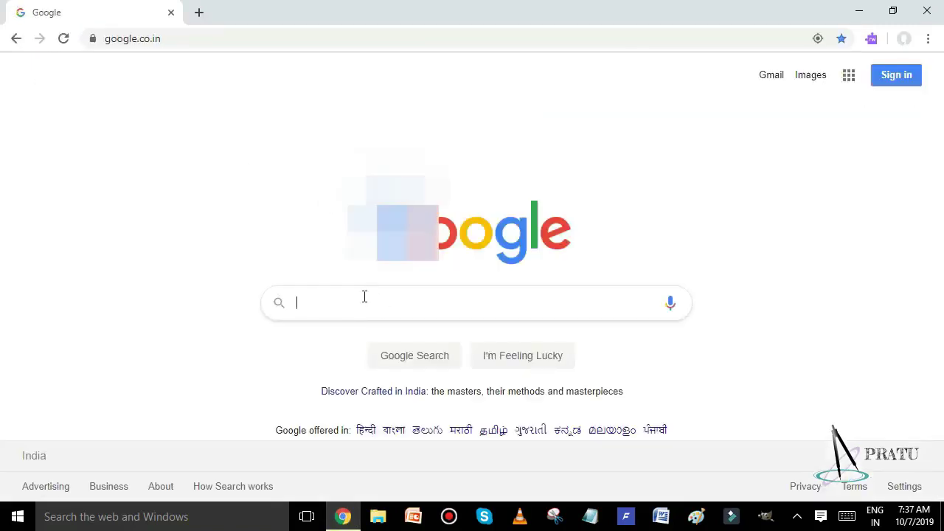
{"action": "left_click", "coordinate": [362, 300]}
{"action": "type", "text": "how to "}
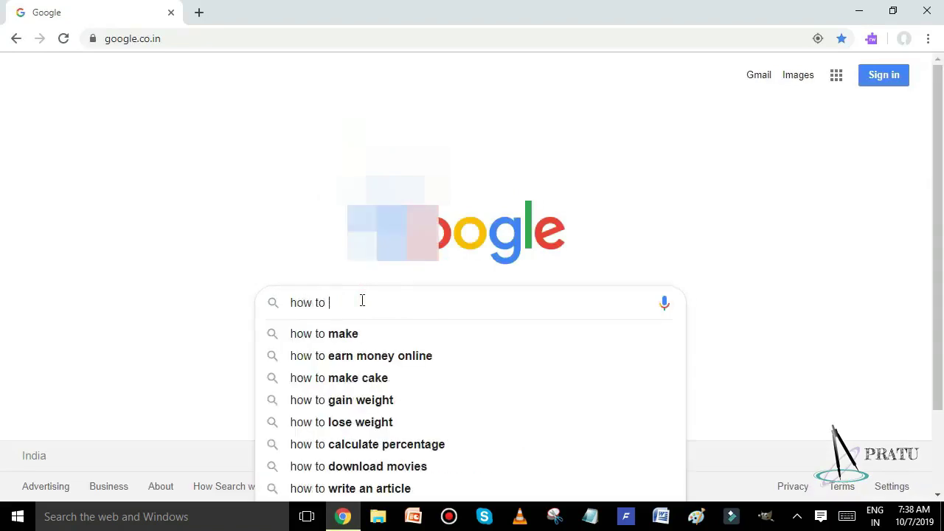
{"action": "type", "text": "link"}
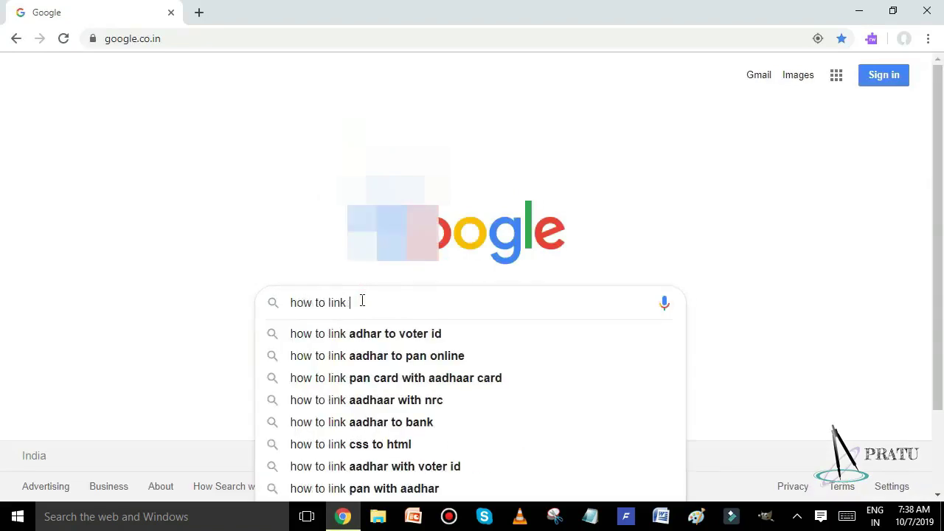
{"action": "left_click", "coordinate": [398, 379]}
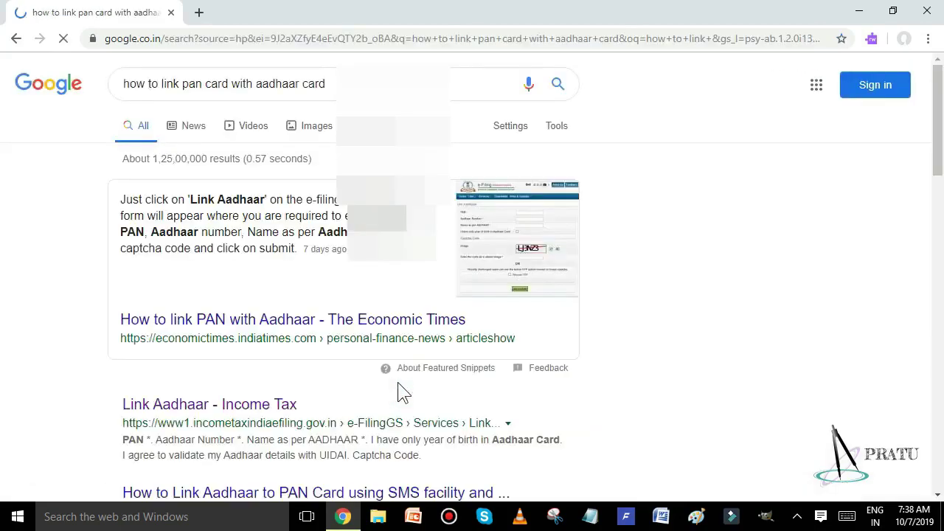
- Open the "Link Aadhaar - Income Tax" search result from the incometaxindiaefiling.gov.in site
{"action": "scroll", "coordinate": [357, 288], "scroll_direction": "down", "scroll_amount": 2}
{"action": "scroll", "coordinate": [356, 288], "scroll_direction": "down", "scroll_amount": 1}
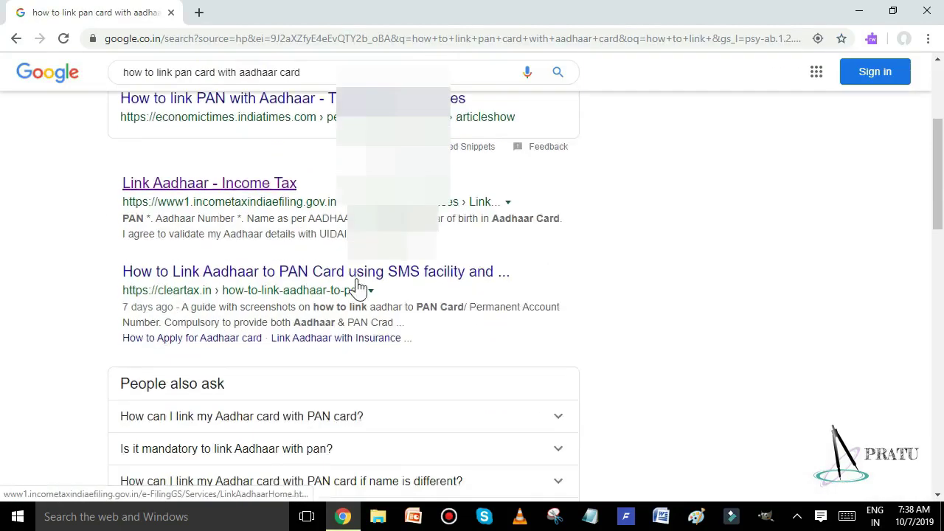
{"action": "left_click", "coordinate": [233, 192]}
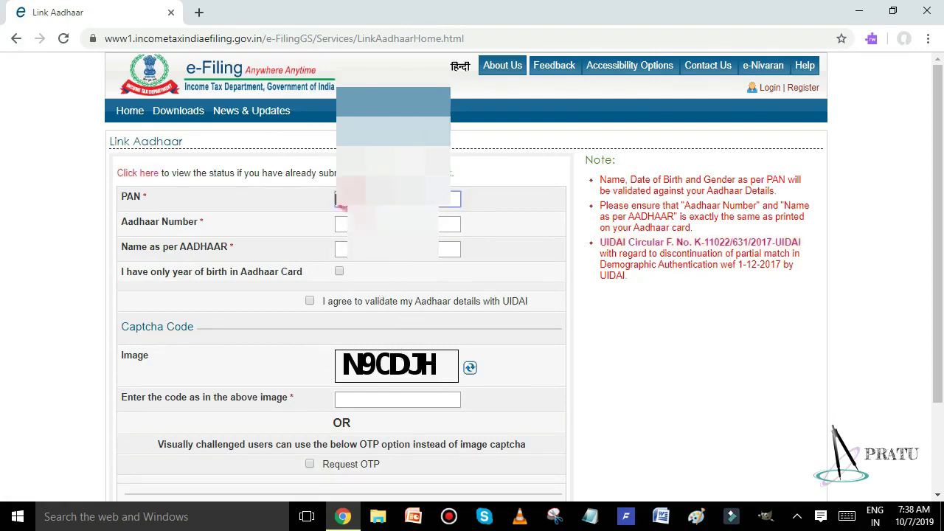
- Fill in the PAN, the Aadhaar number and the cardholder's name as per Aadhaar in the Link Aadhaar form
{"action": "left_click", "coordinate": [345, 198]}
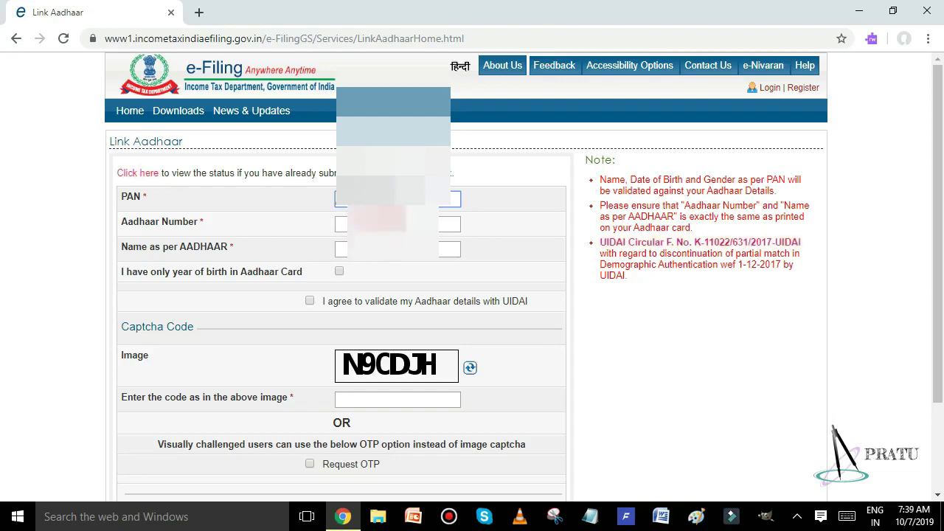
{"action": "left_click", "coordinate": [384, 223]}
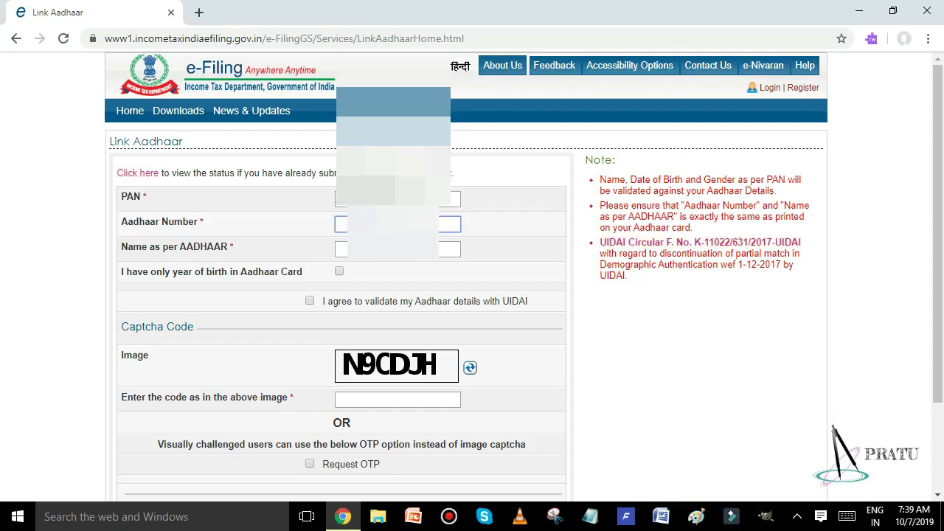
{"action": "type", "text": "40"}
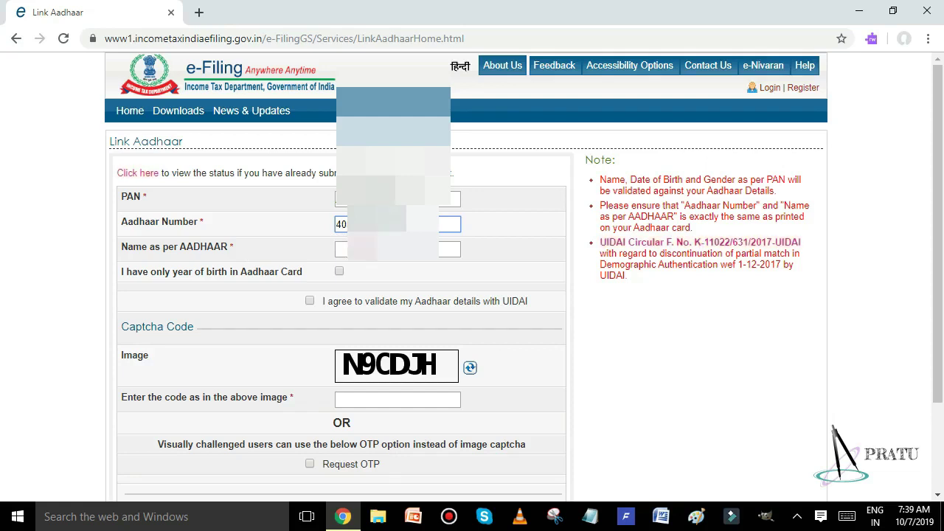
{"action": "left_click", "coordinate": [337, 249]}
{"action": "type", "text": "k"}
{"action": "key", "text": "BackSpace"}
{"action": "type", "text": "Ka"}
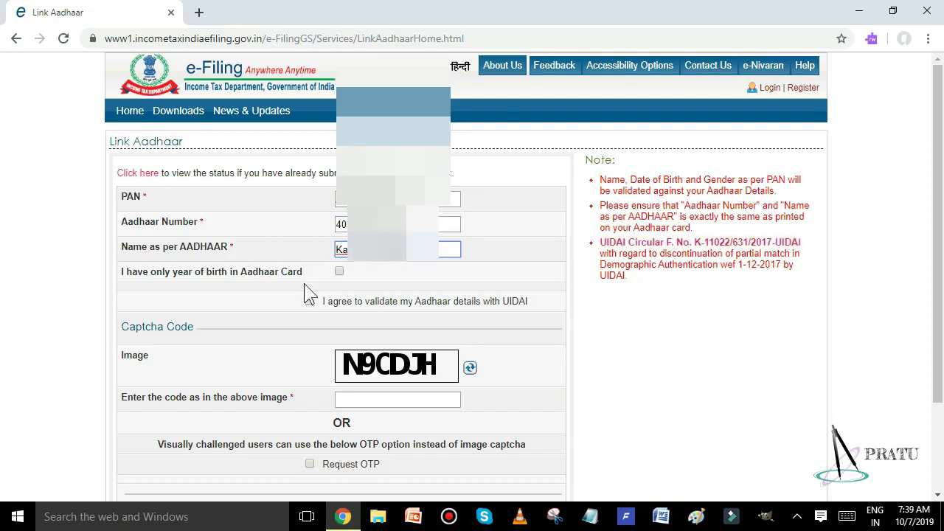
- Mark that the Aadhaar card has only the year of birth and agree to validate the Aadhaar details with UIDAI
{"action": "left_click", "coordinate": [339, 272]}
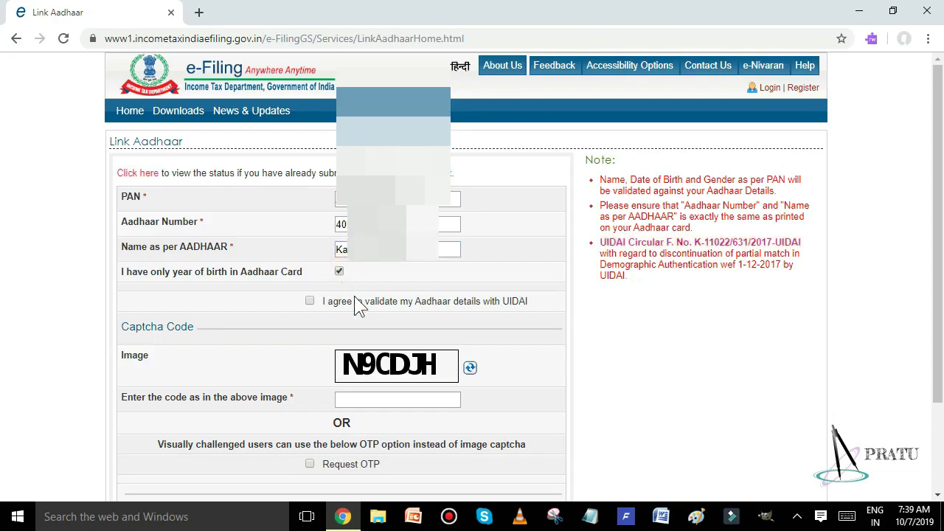
{"action": "scroll", "coordinate": [354, 301], "scroll_direction": "down", "scroll_amount": 1}
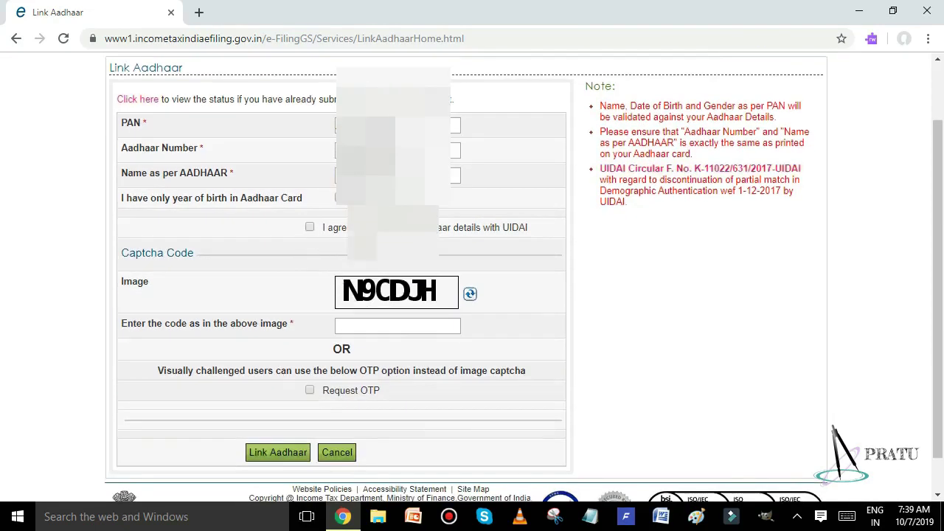
{"action": "left_click", "coordinate": [310, 228]}
{"action": "scroll", "coordinate": [311, 229], "scroll_direction": "down", "scroll_amount": 1}
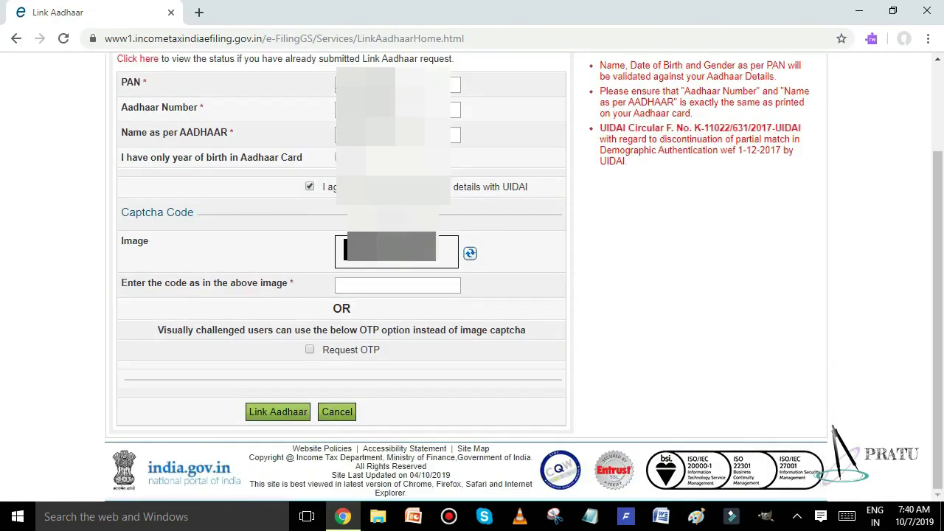
- Enter the captcha code shown in the image and submit the Link Aadhaar request
{"action": "left_click", "coordinate": [362, 284]}
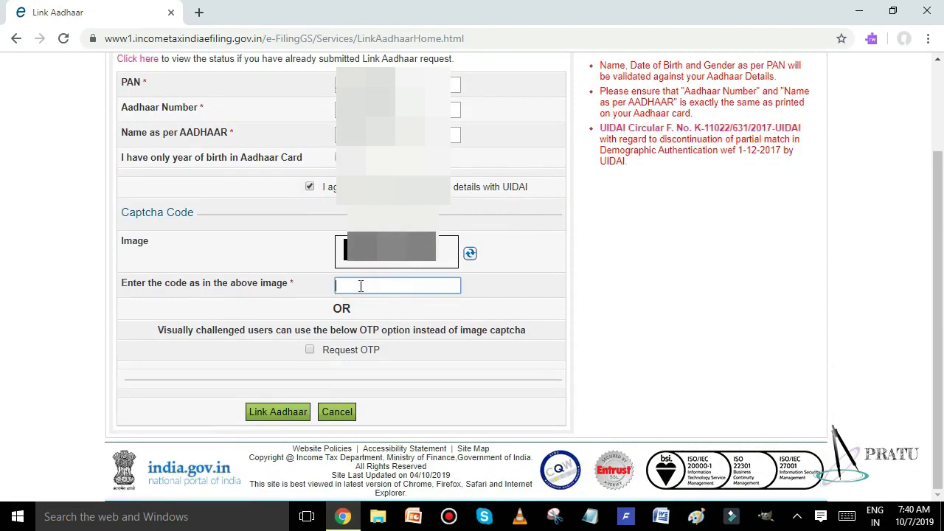
{"action": "type", "text": "N"}
{"action": "type", "text": "9"}
{"action": "type", "text": "CC"}
{"action": "type", "text": "JH"}
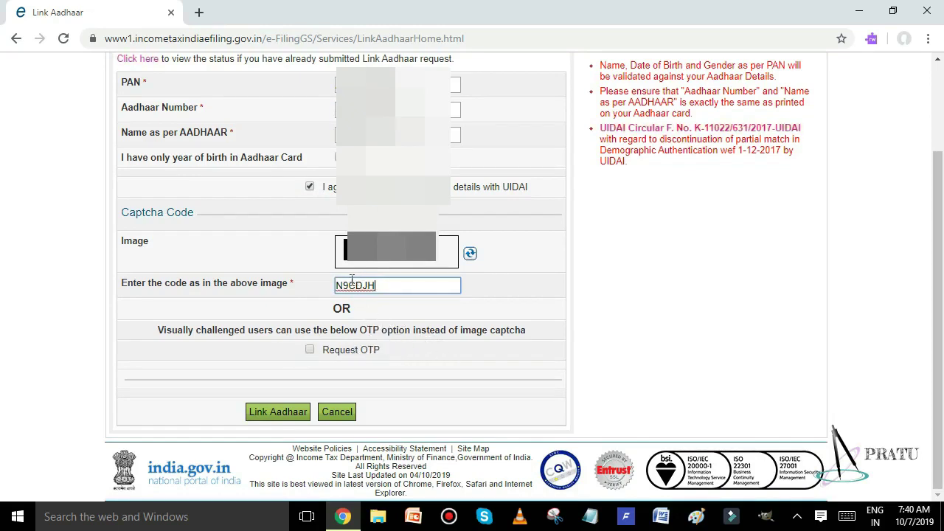
{"action": "left_click", "coordinate": [279, 413]}
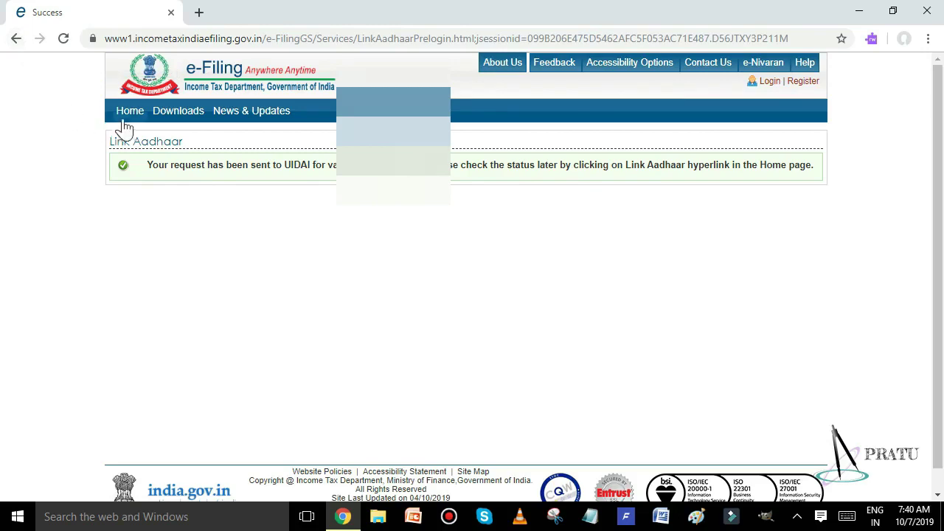
- Return to the Link Aadhaar form and open the status page for already submitted requests
{"action": "left_click", "coordinate": [15, 39]}
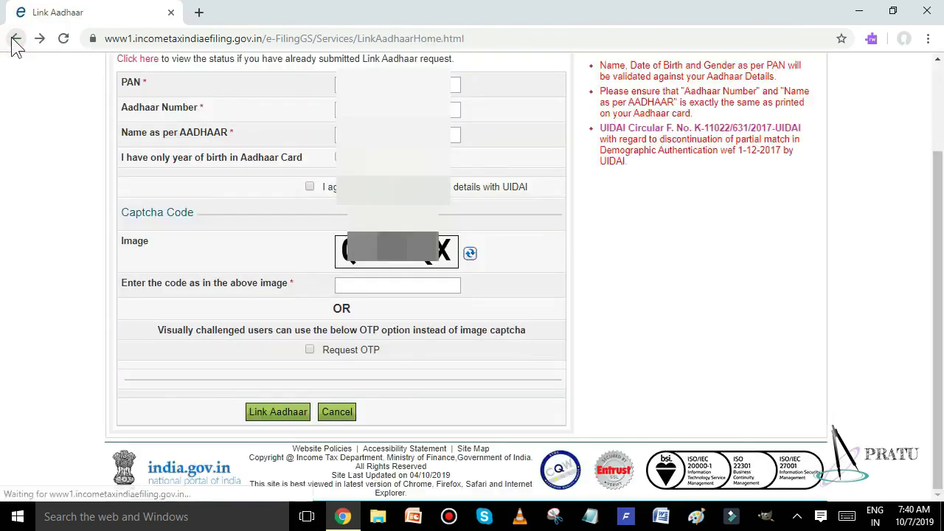
{"action": "scroll", "coordinate": [148, 196], "scroll_direction": "up", "scroll_amount": 2}
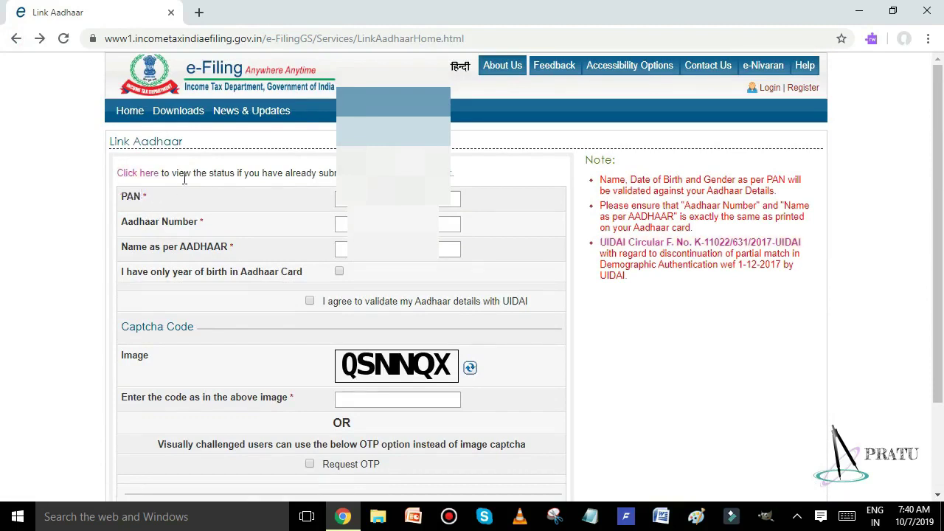
{"action": "left_click", "coordinate": [138, 177]}
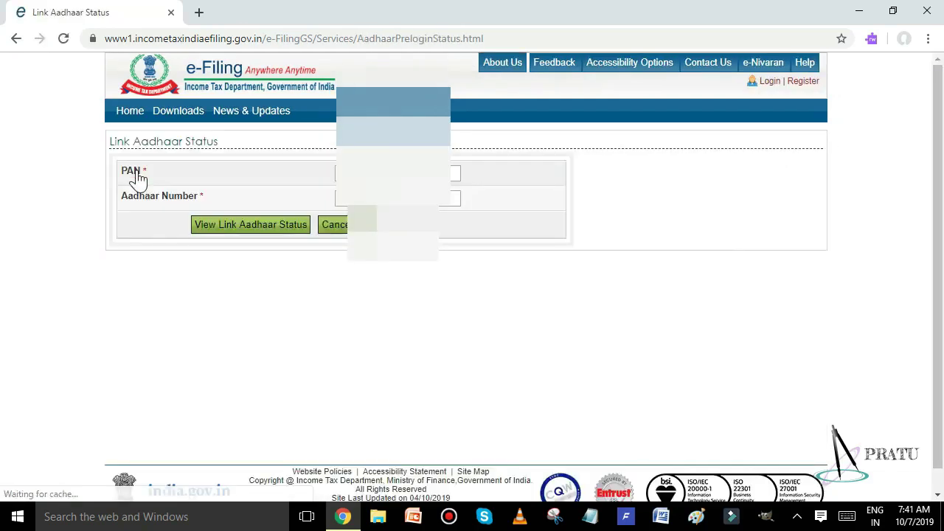
- Enter the PAN and the Aadhaar number on the status page and request the Link Aadhaar status
{"action": "left_click", "coordinate": [455, 173]}
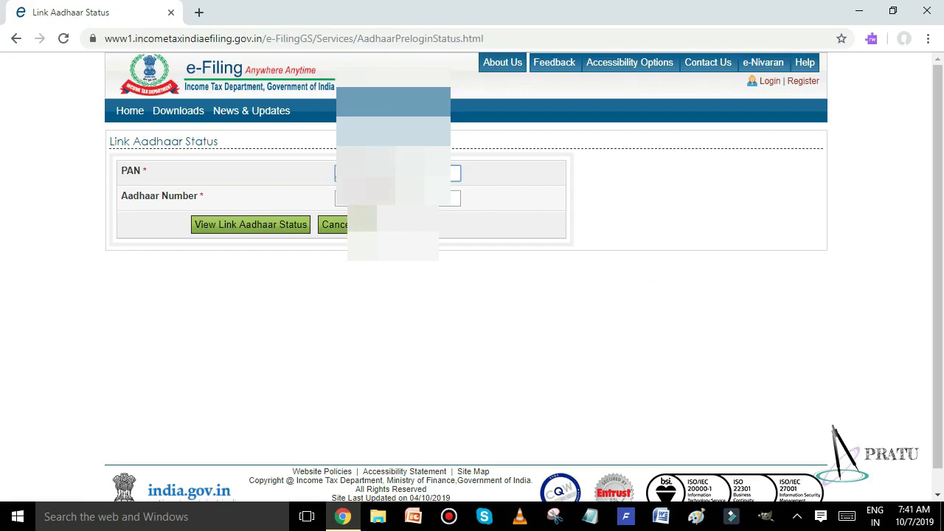
{"action": "left_click", "coordinate": [347, 197]}
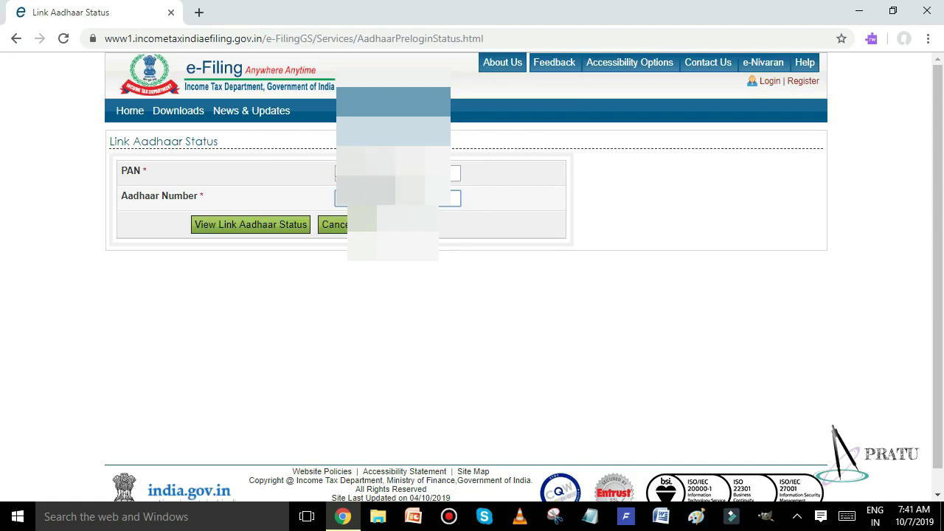
{"action": "left_click", "coordinate": [272, 228]}
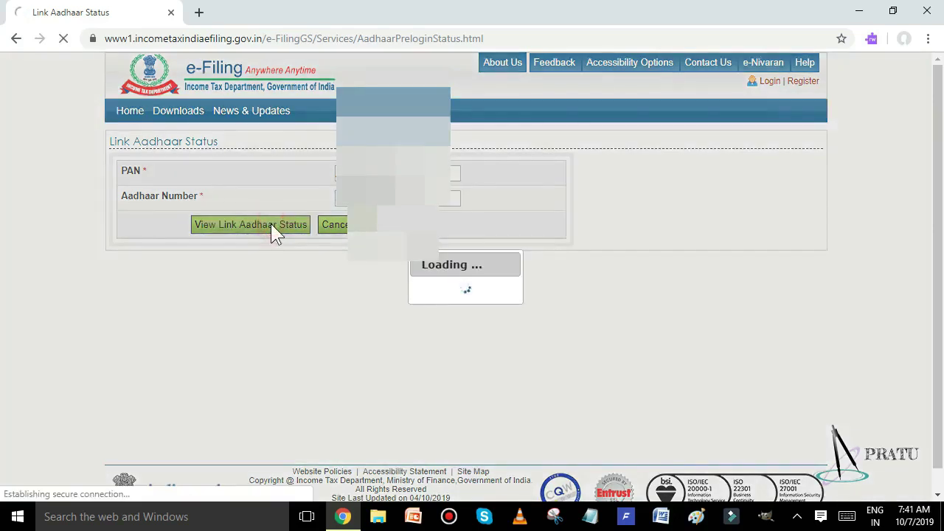